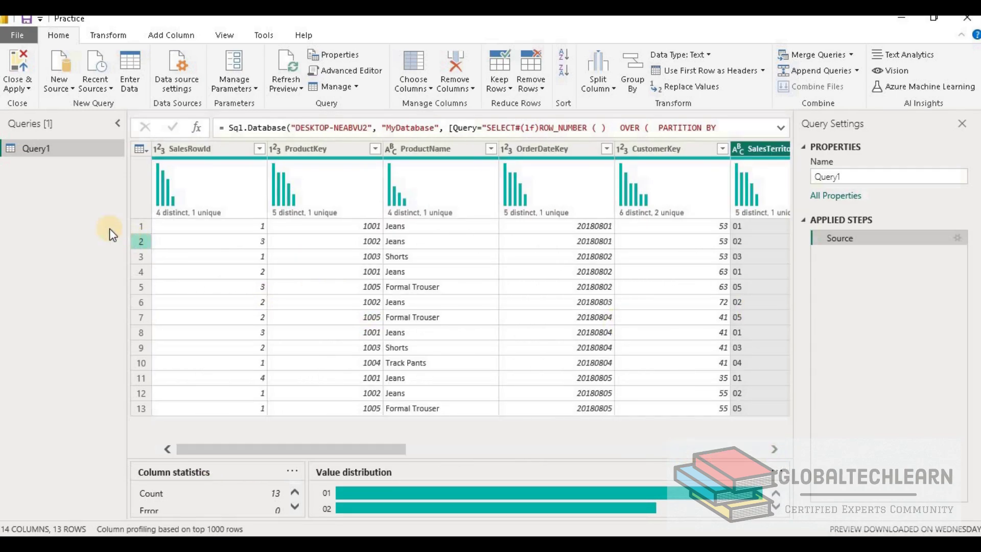
Step: Close & Apply Query1, then review its 13 rows and ProductName column in Table view
click(23, 82)
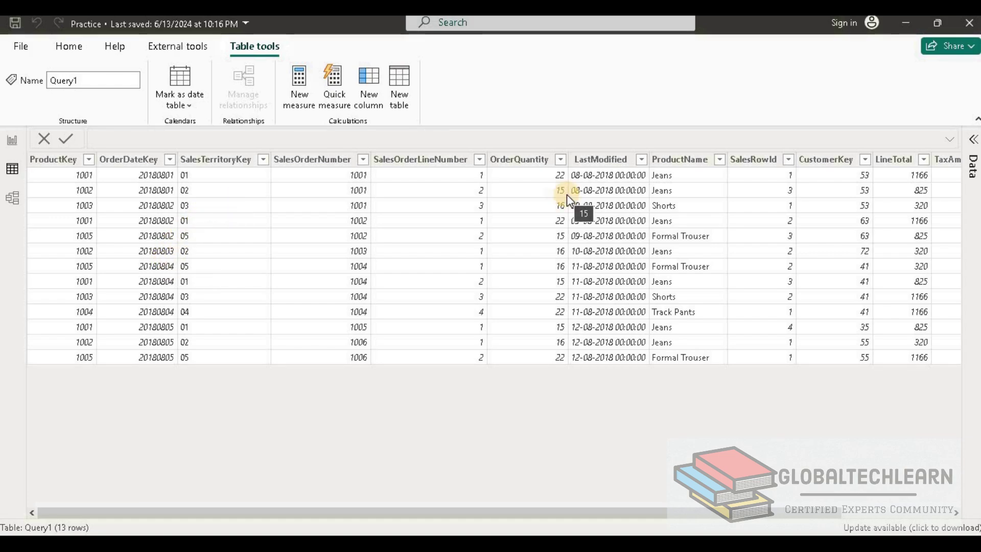
click(676, 193)
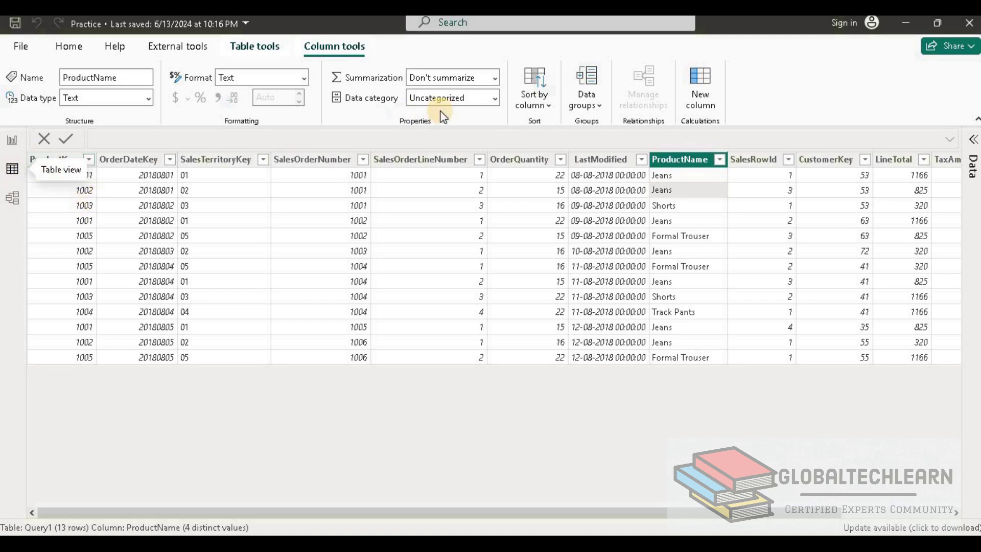
click(78, 48)
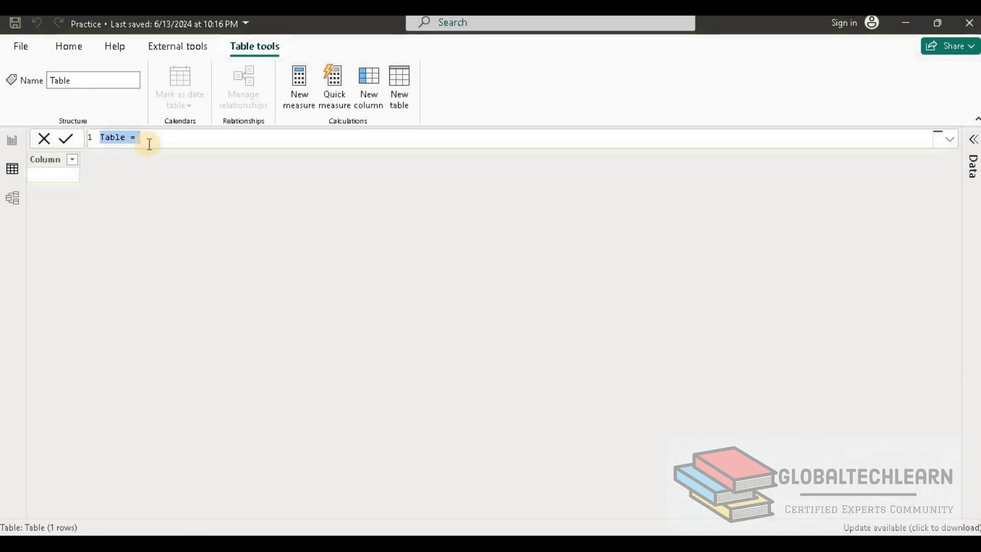
Step: Define a new calculated table with the formula Query2 = Query1
double_click(123, 139)
text(Que)
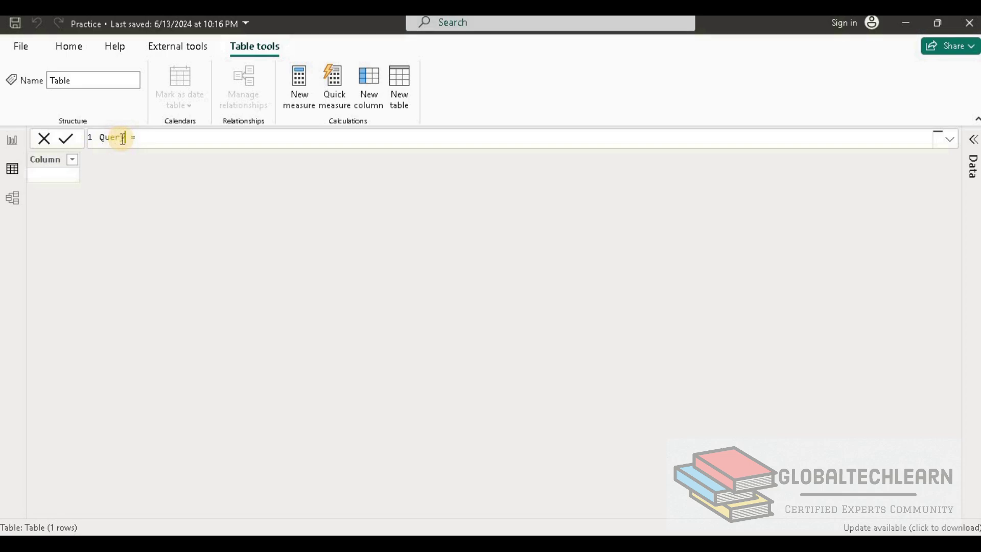
text(ry2 = Qu)
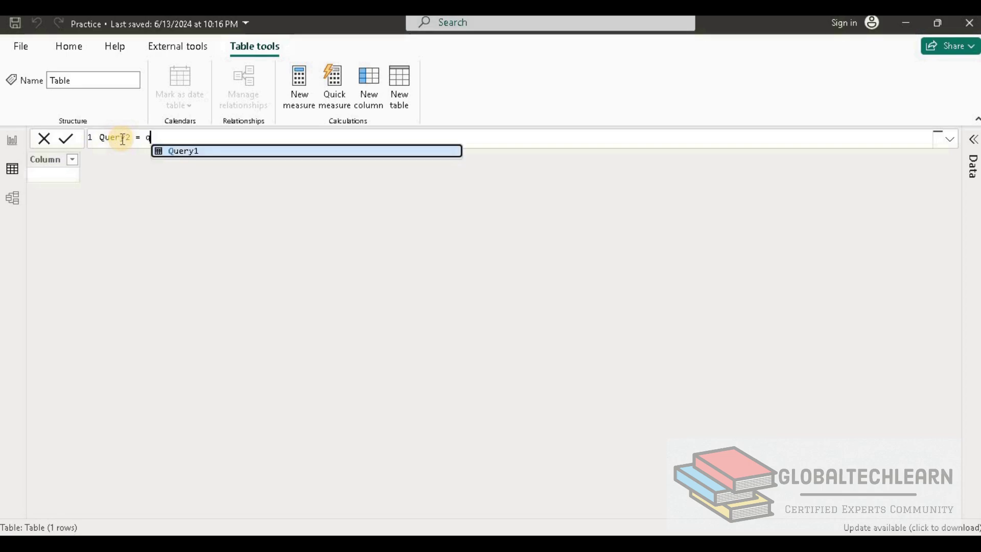
key(Tab)
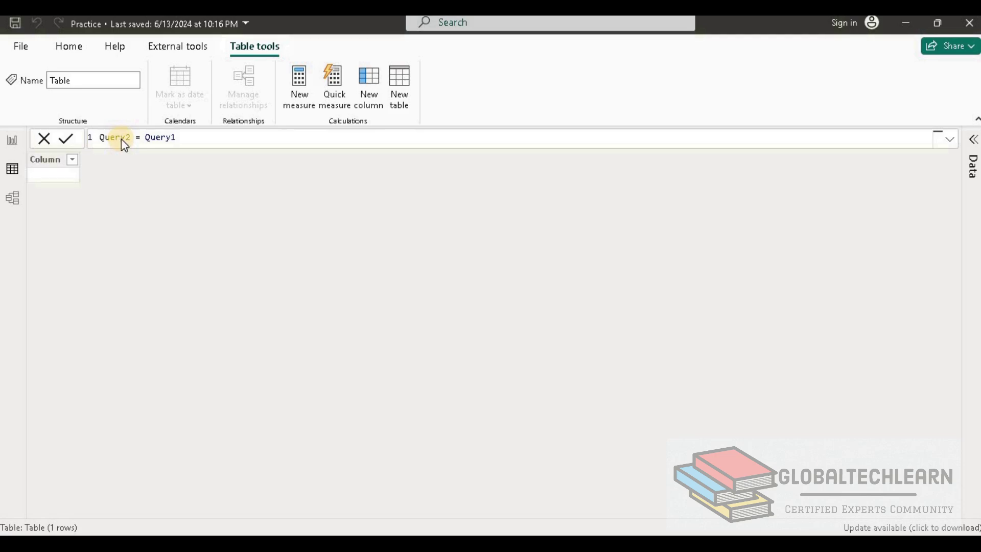
key(Return)
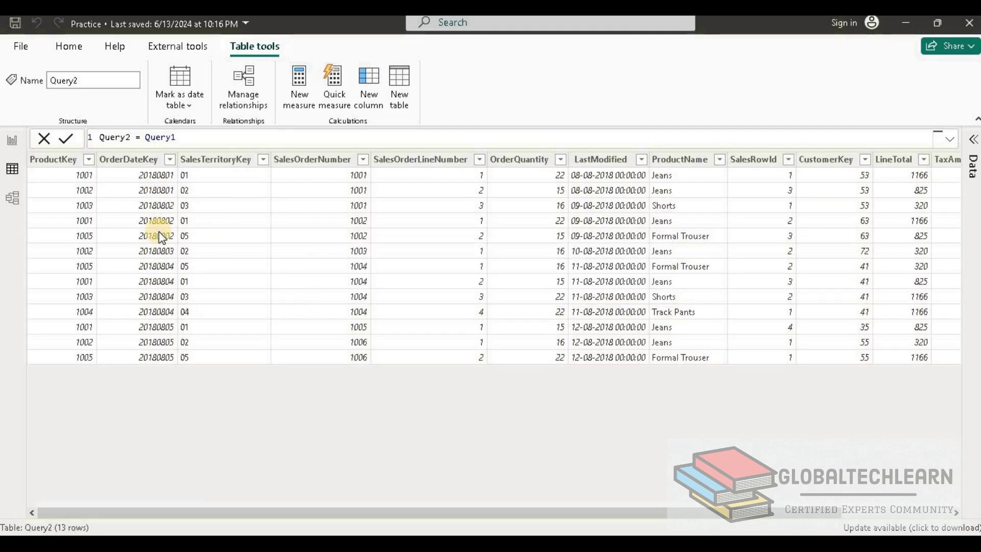
Step: Arrange the Query1 and Query2 cards and link them on SalesOrderNumber, many-to-many, both directions
click(11, 205)
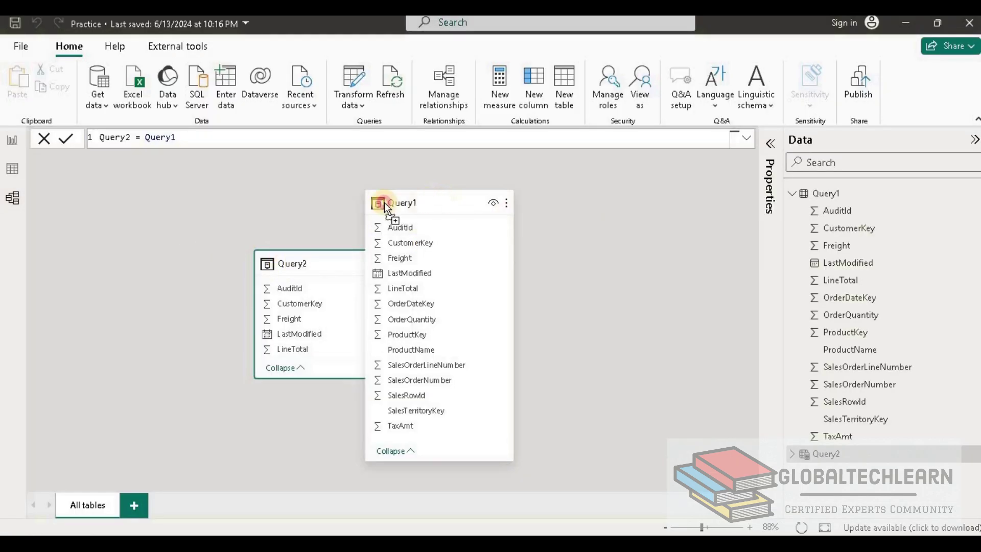
drag(384, 202, 101, 195)
drag(283, 262, 340, 194)
drag(379, 302, 380, 453)
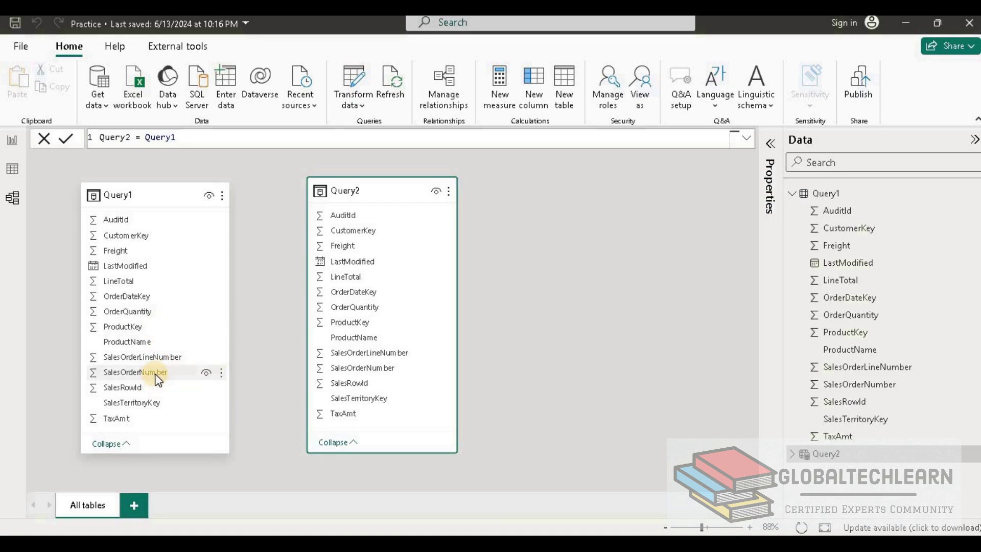
drag(151, 373, 333, 368)
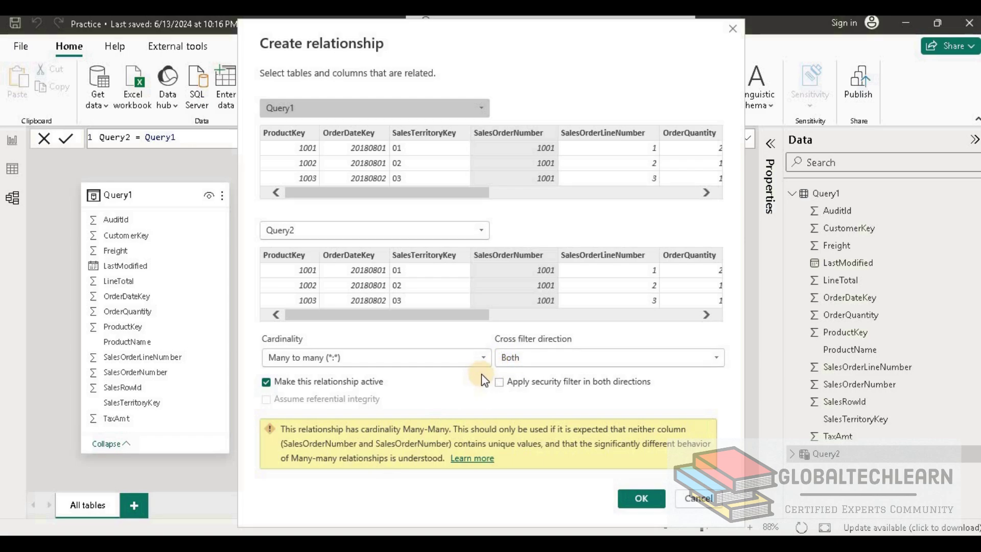
click(642, 498)
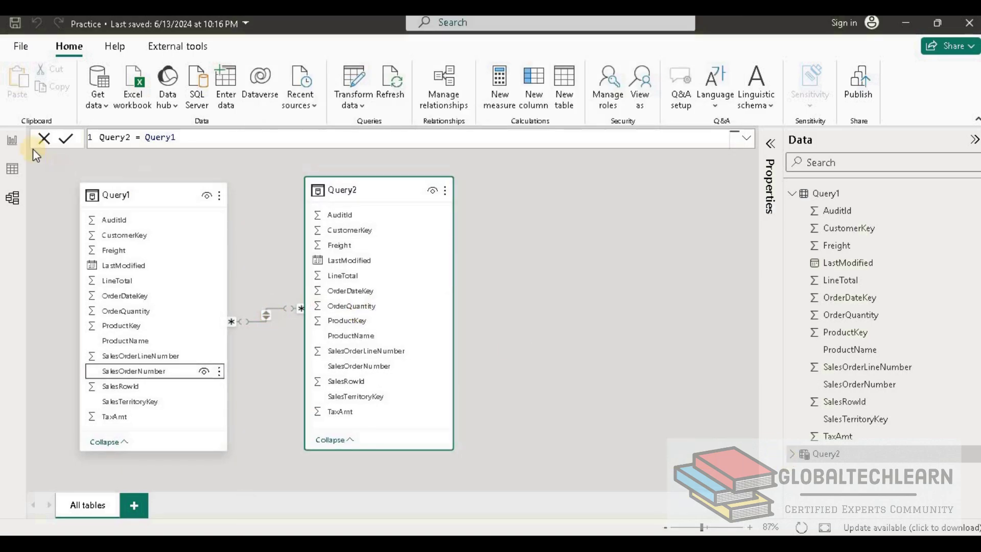
Step: Add a table visual listing Query1's ProductName values to the report page
click(12, 139)
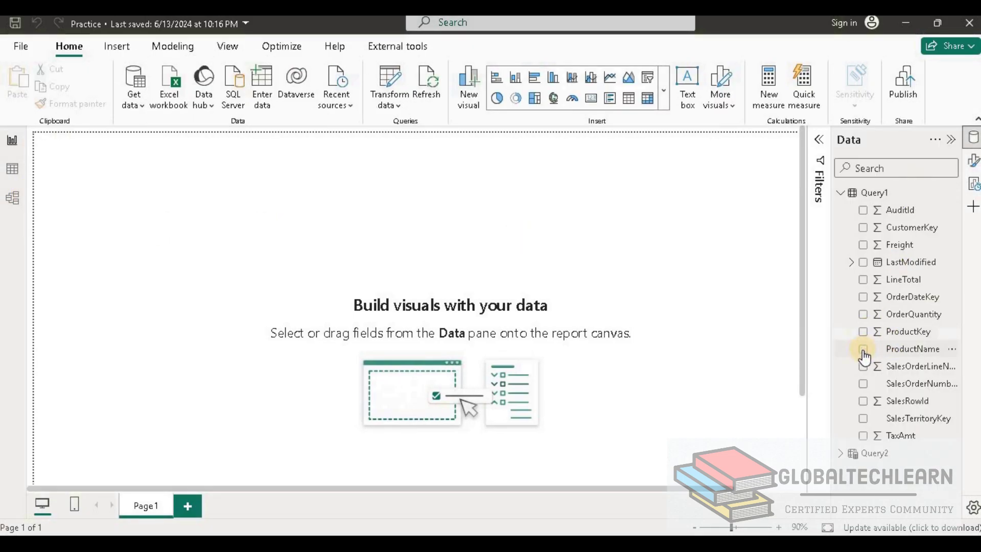
click(864, 349)
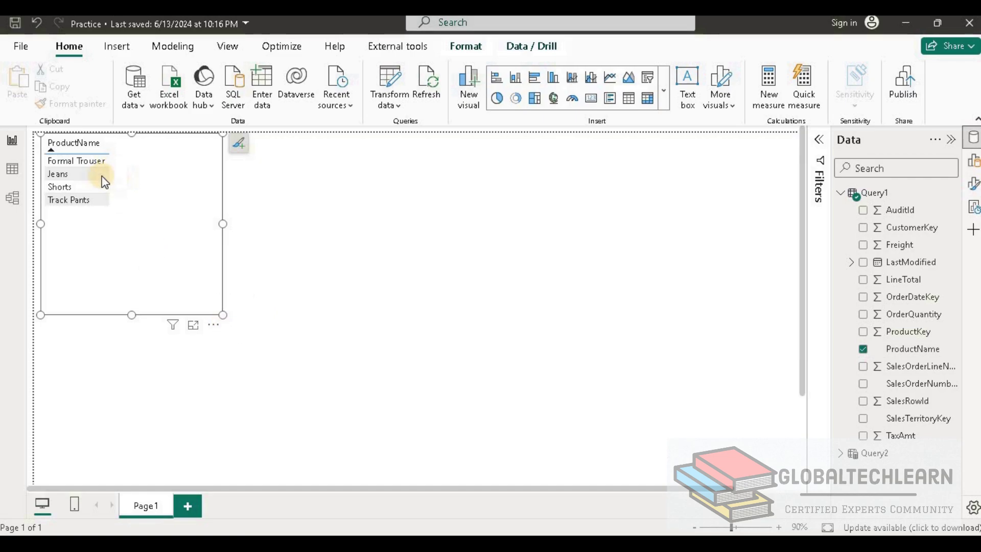
click(586, 338)
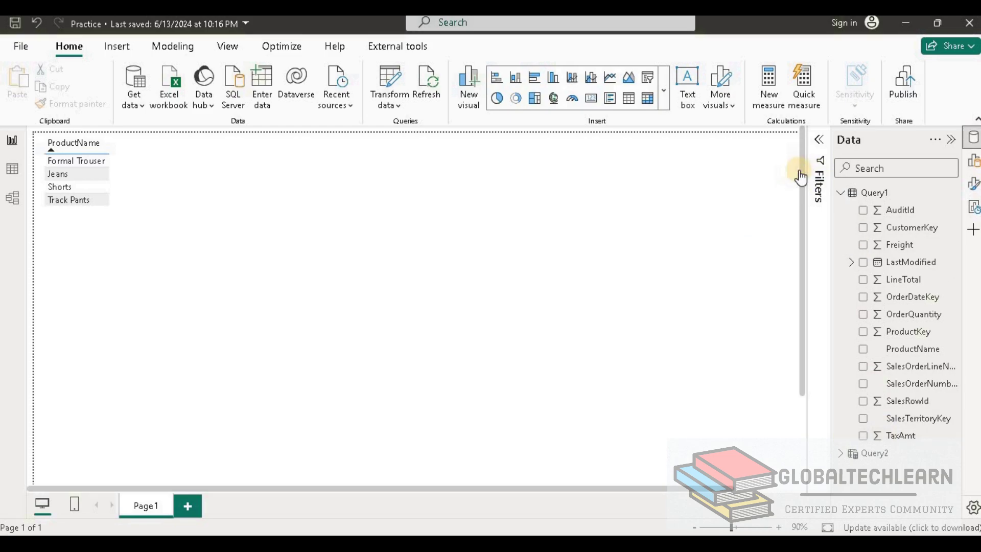
Step: Add a clustered bar chart using Query2's ProductName as its axis
click(534, 77)
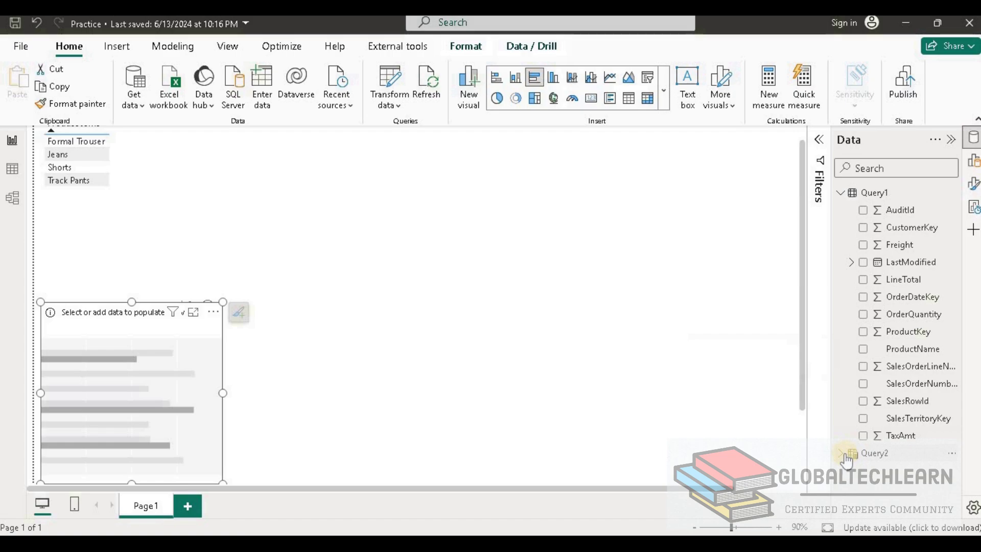
click(839, 194)
click(841, 210)
click(863, 366)
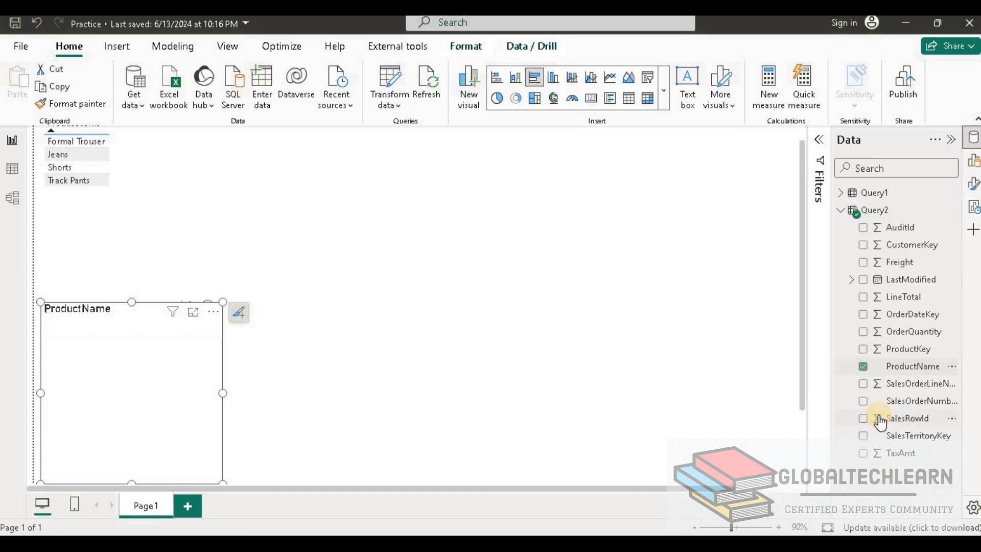
click(974, 160)
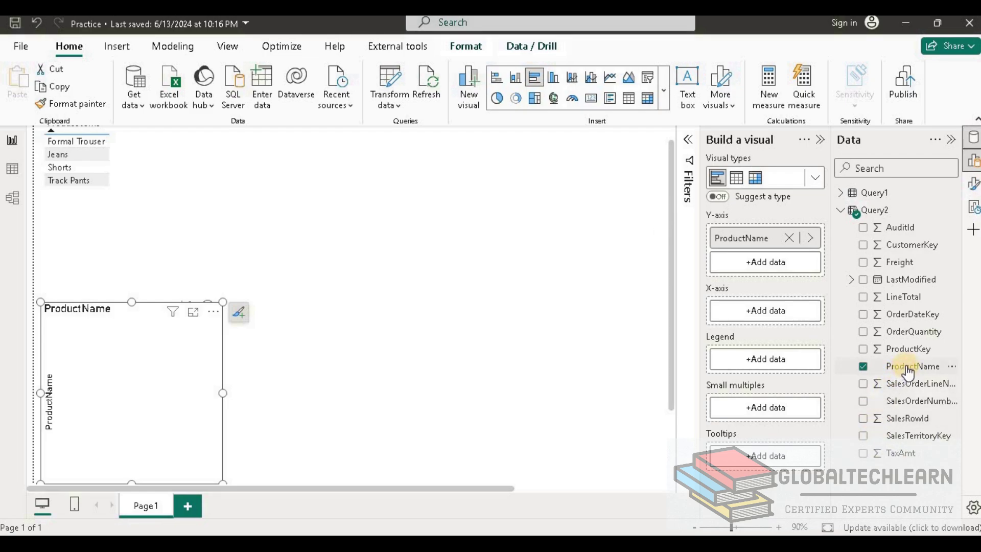
Step: Add Count of ProductName to the bar chart and enlarge it beside the table at 100% zoom
drag(907, 372, 748, 366)
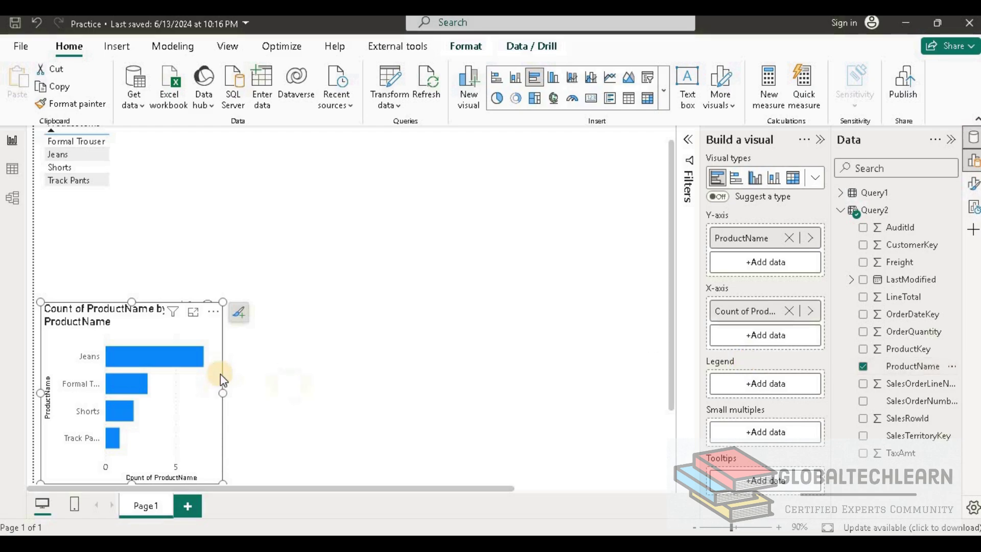
drag(148, 310, 328, 142)
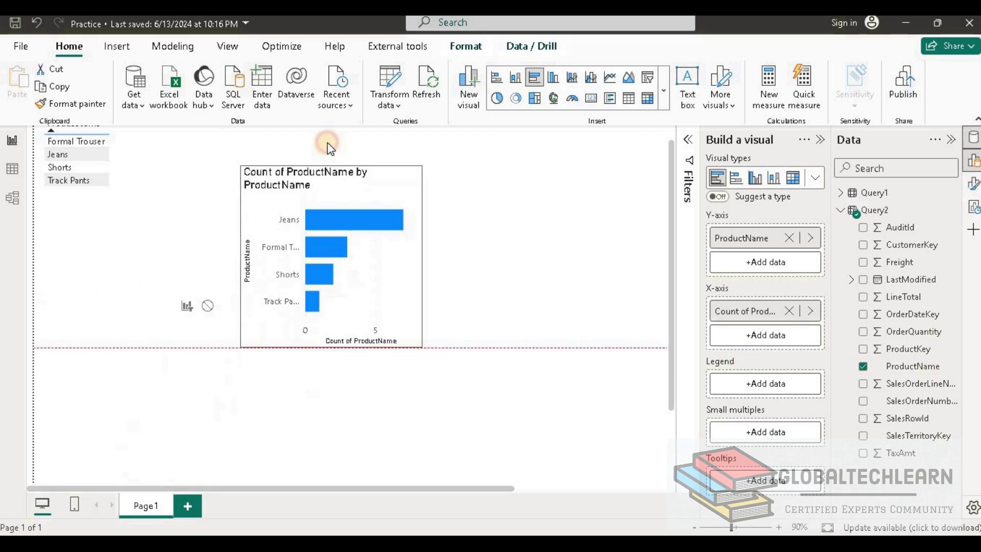
drag(417, 313, 616, 431)
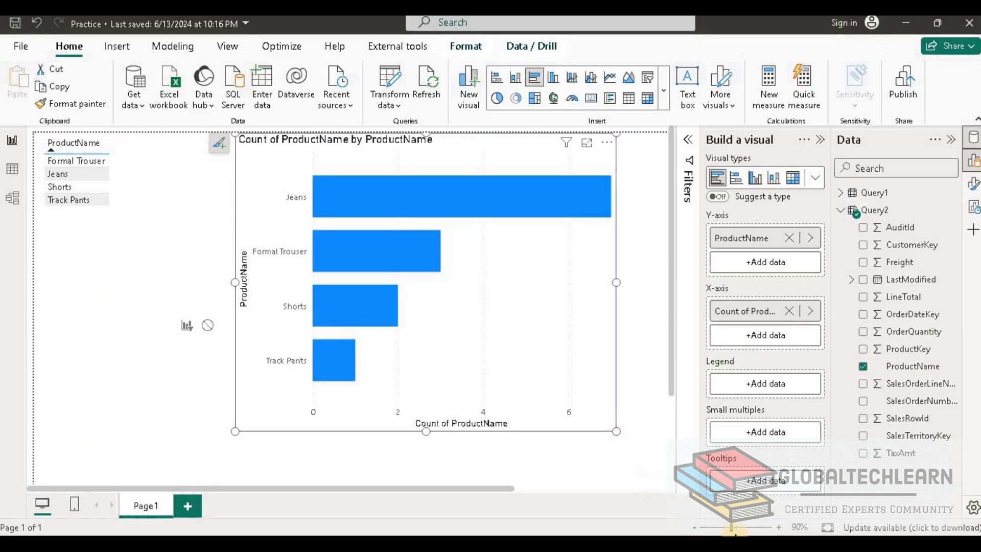
click(779, 527)
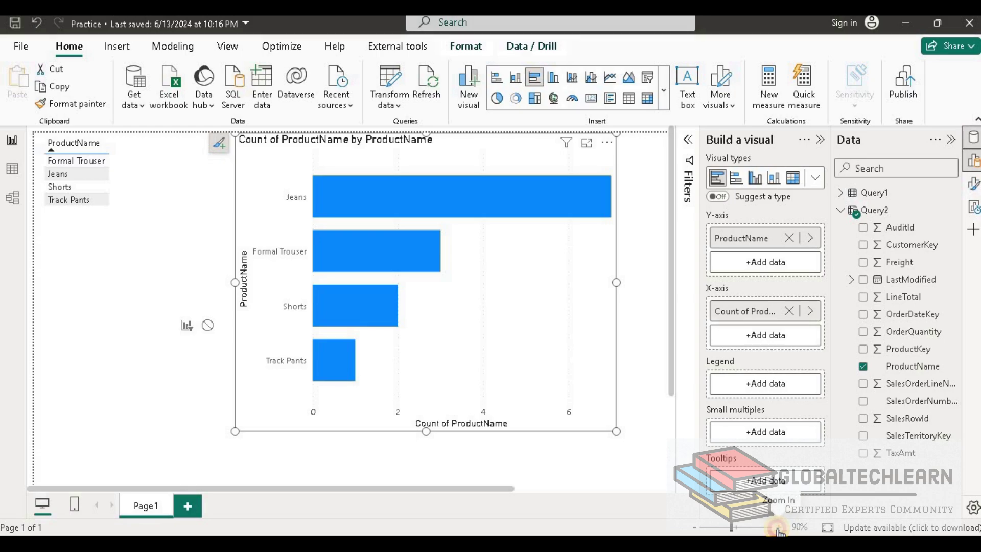
click(819, 140)
click(953, 139)
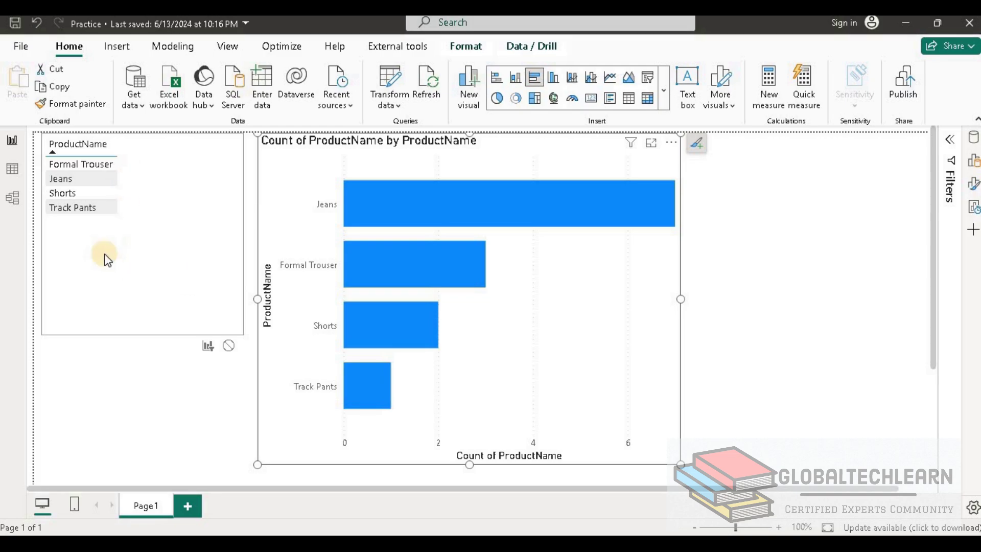
Step: Select Shorts in the table to test cross-highlighting on the chart, then clear it
click(67, 196)
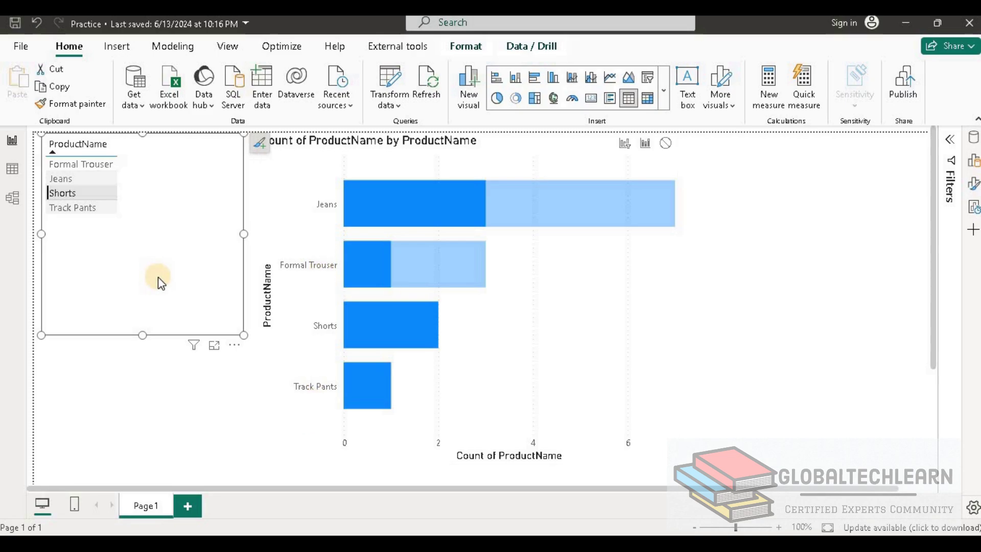
click(81, 192)
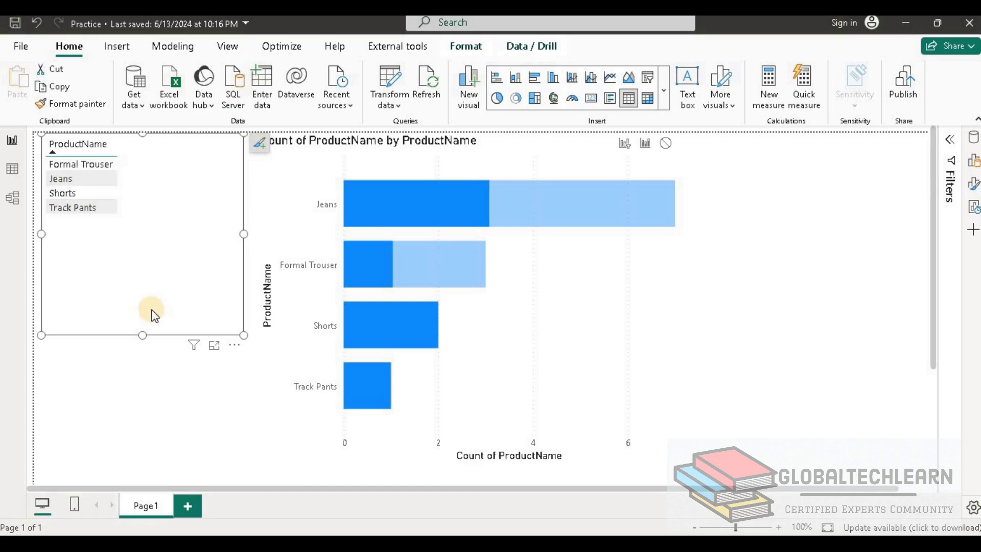
click(282, 50)
Step: Set the bar chart's interaction with the ProductName table to Filter instead of Highlight
click(465, 45)
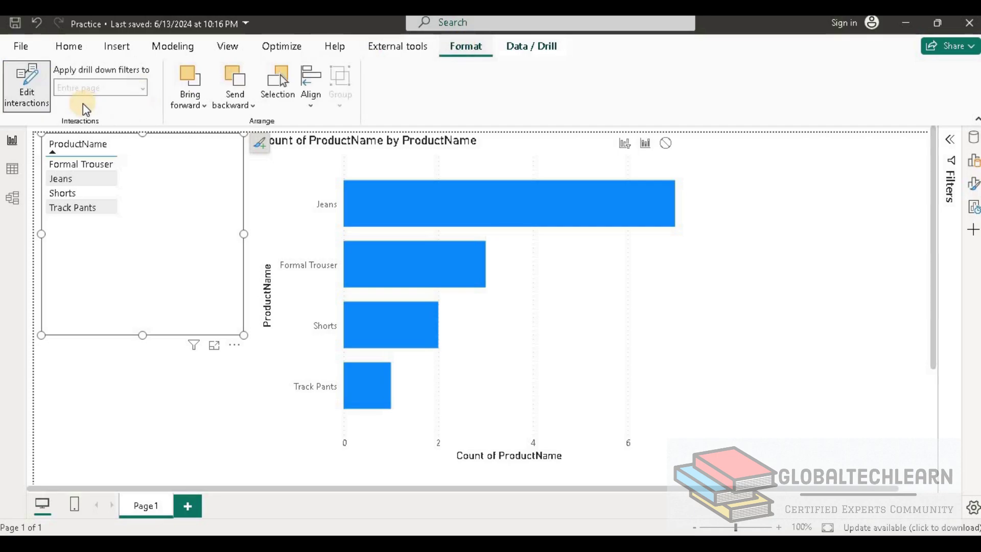
click(646, 144)
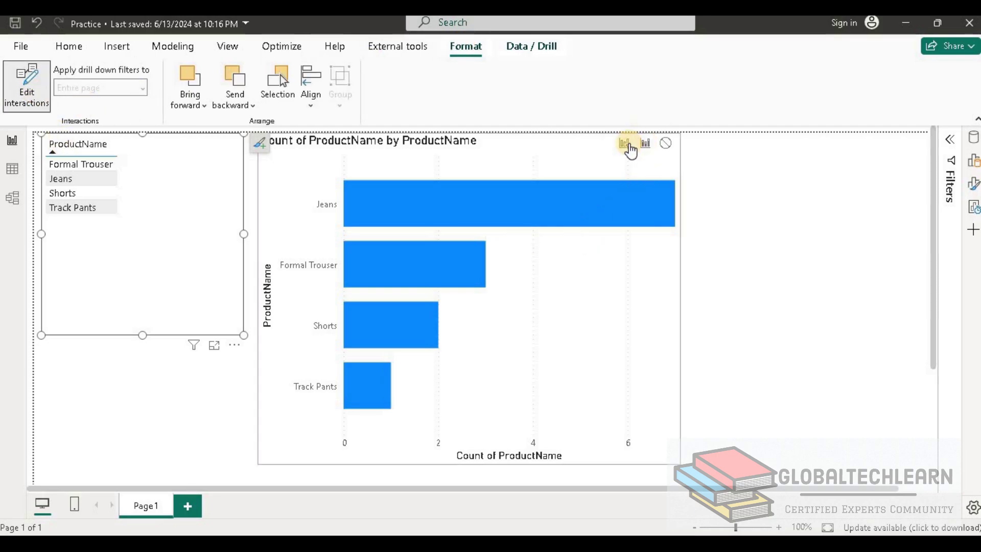
click(629, 145)
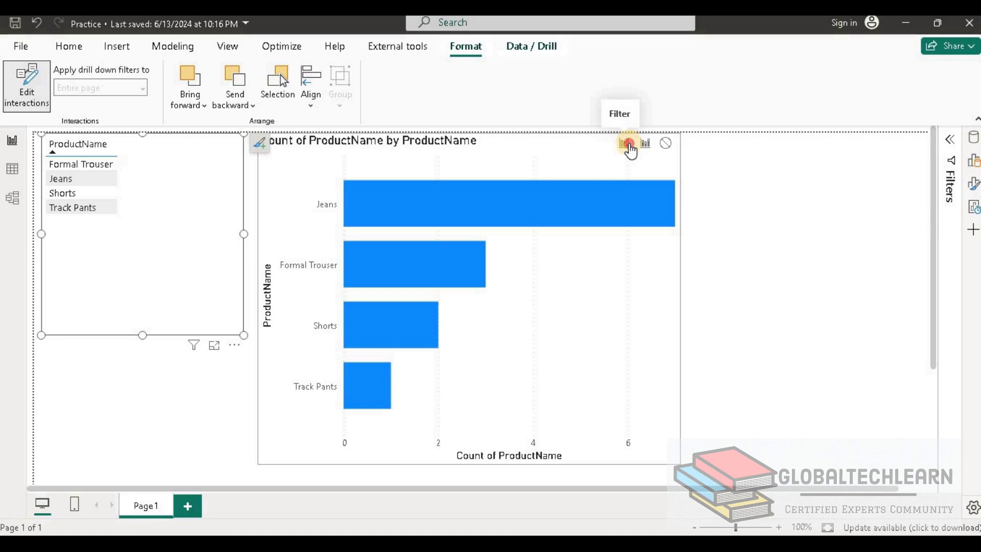
click(96, 264)
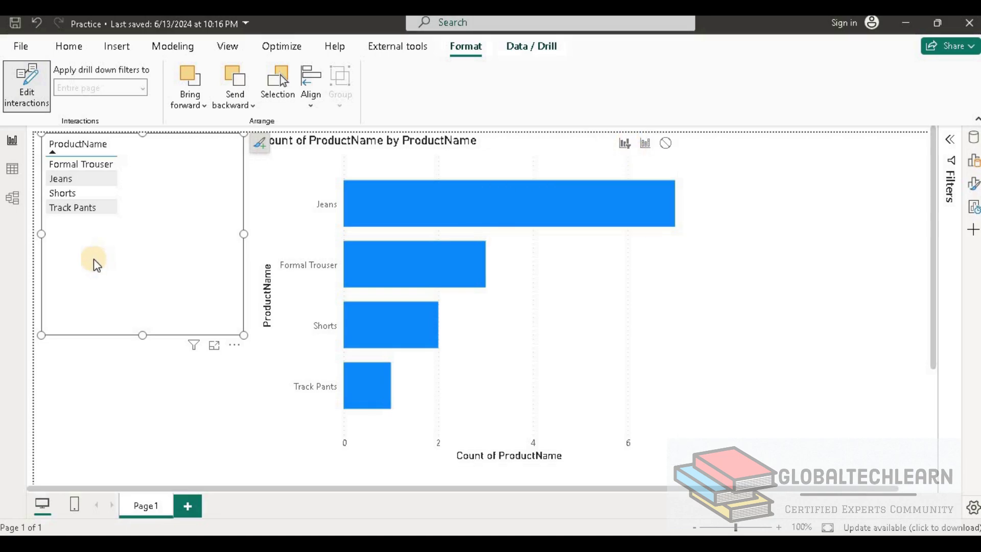
Step: Filter the bar chart by Shorts, Jeans and Formal Trouser in turn, then return to Model view
click(72, 194)
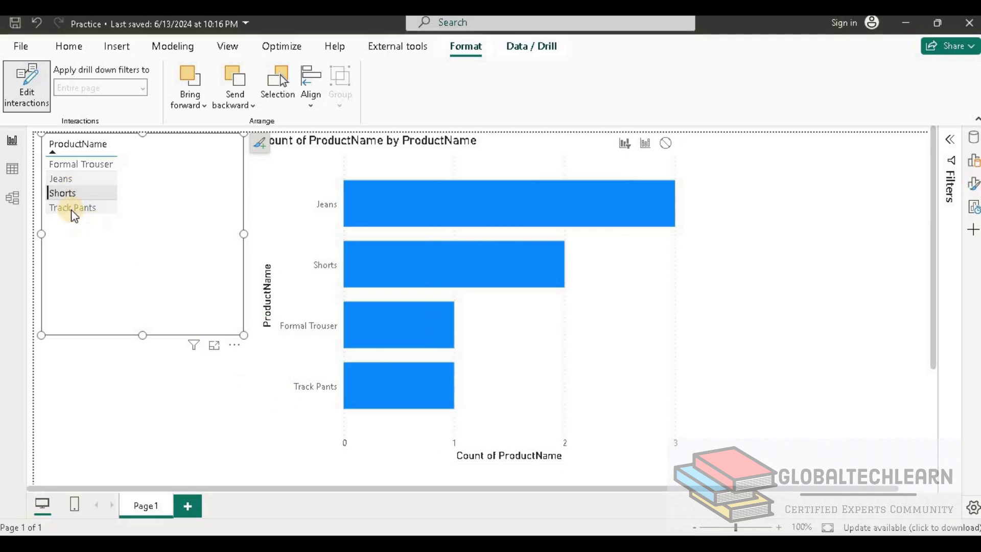
mouse_move(364, 216)
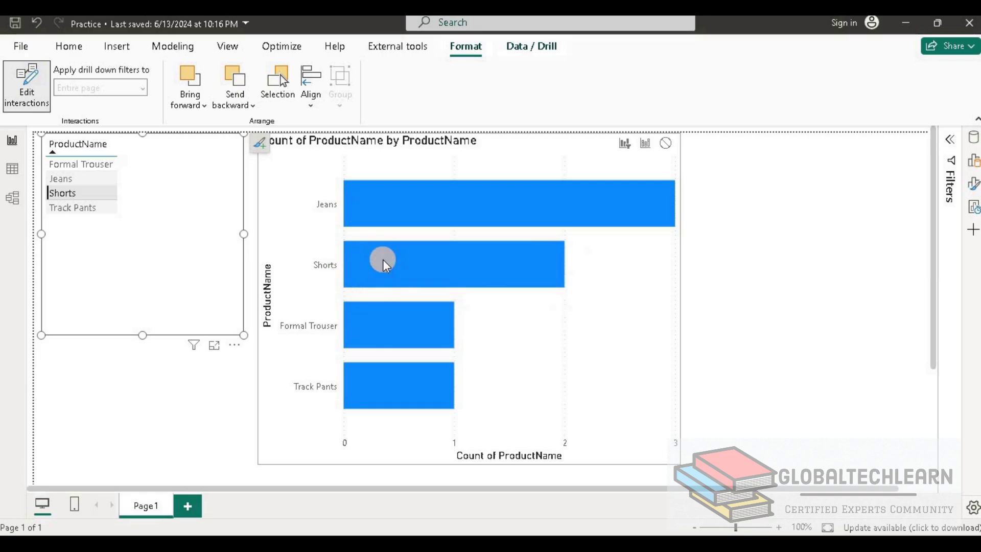
mouse_move(369, 272)
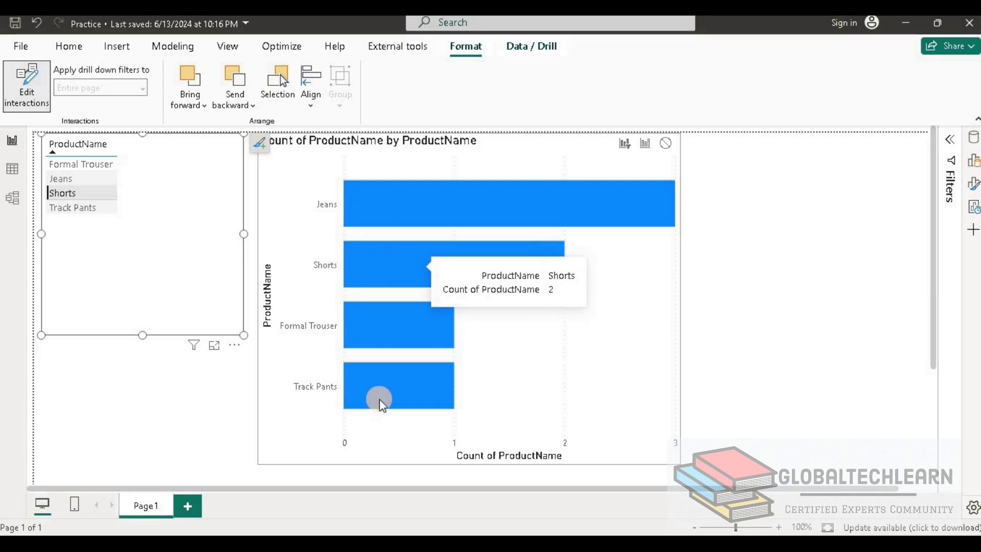
mouse_move(352, 339)
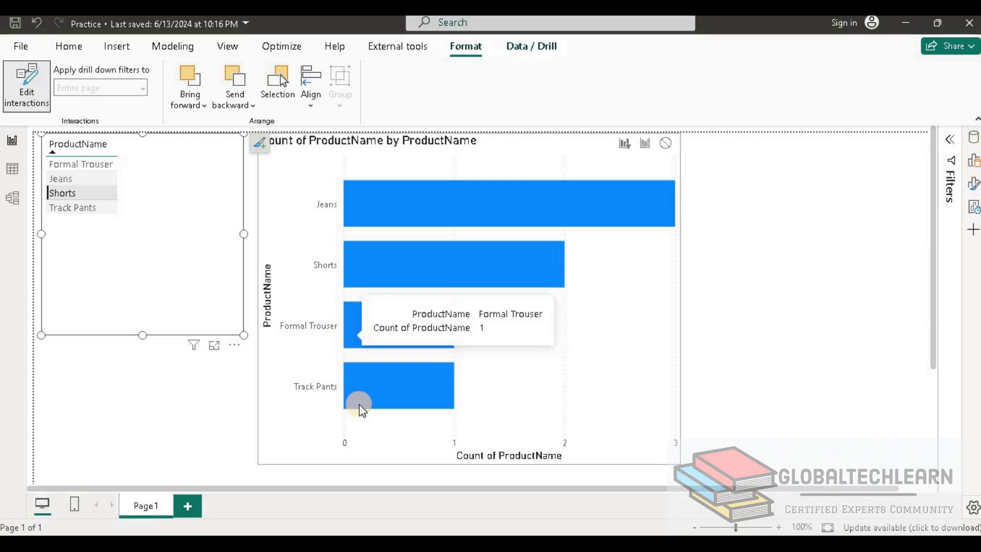
mouse_move(362, 410)
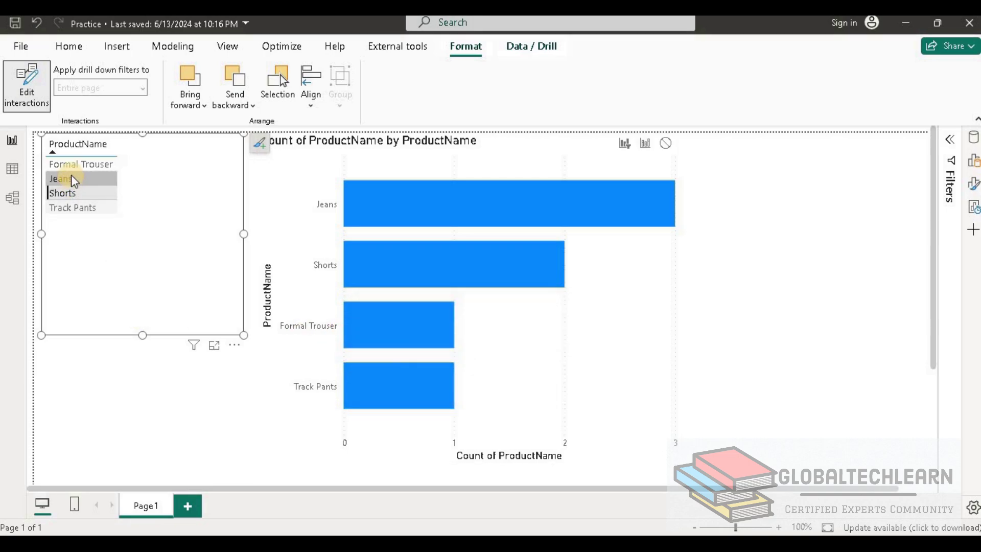
click(62, 178)
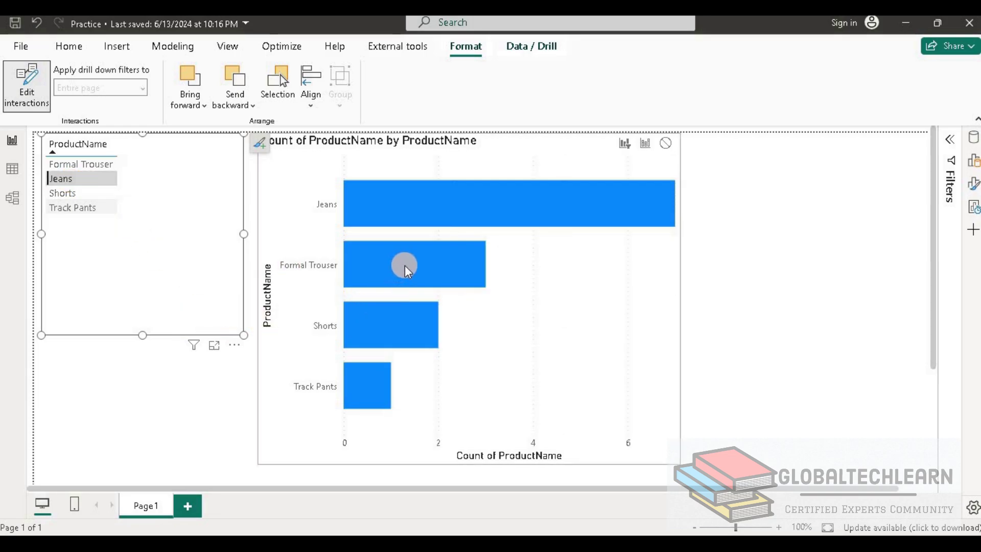
mouse_move(388, 335)
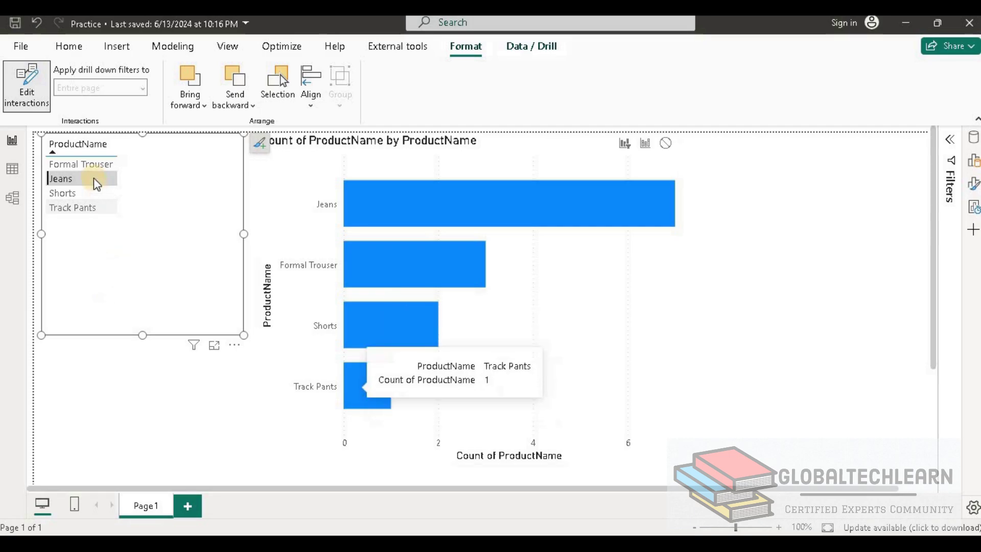
click(84, 167)
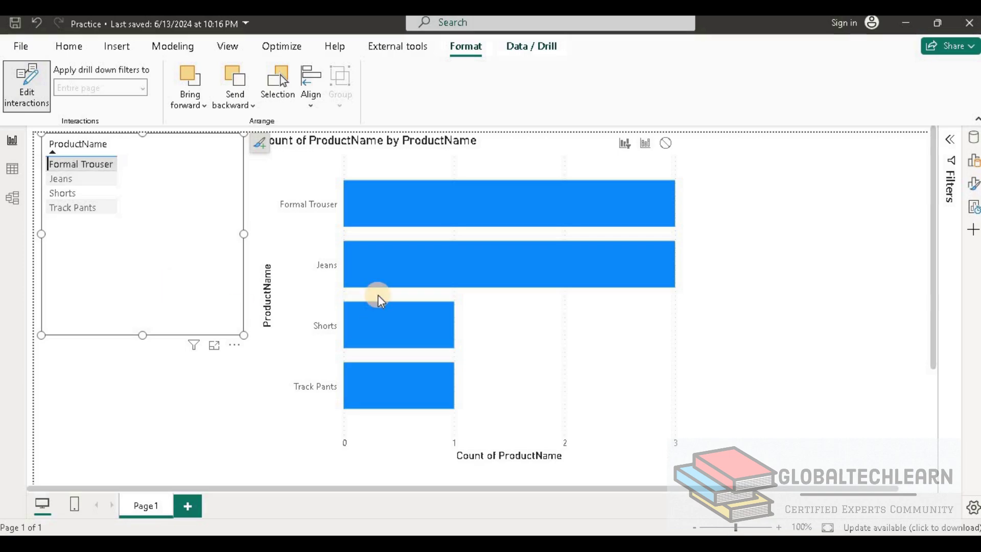
mouse_move(400, 274)
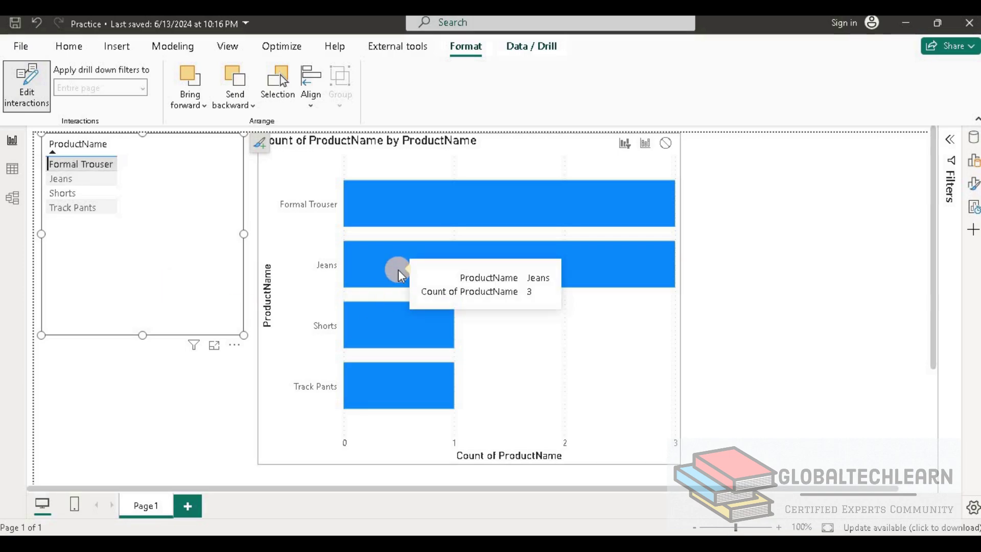
mouse_move(373, 386)
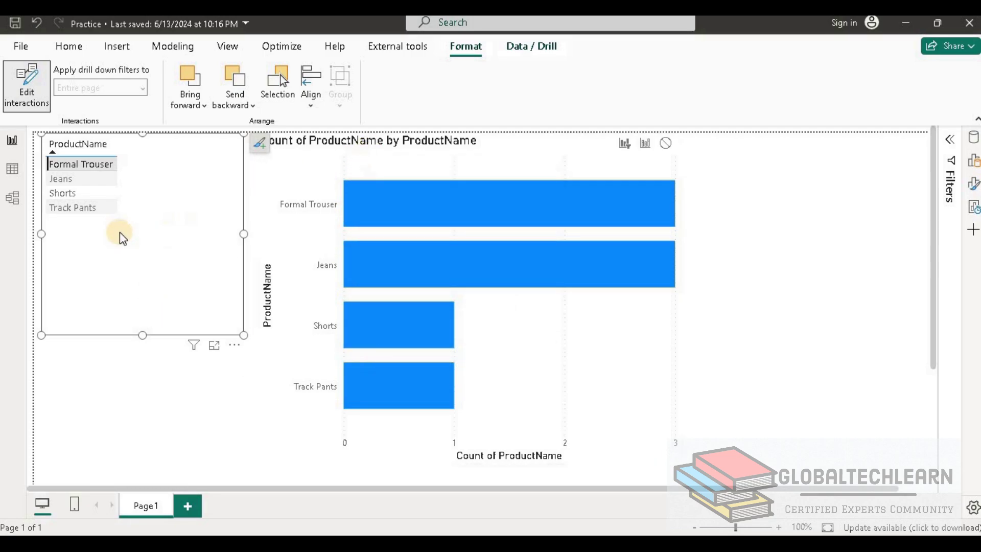
click(19, 199)
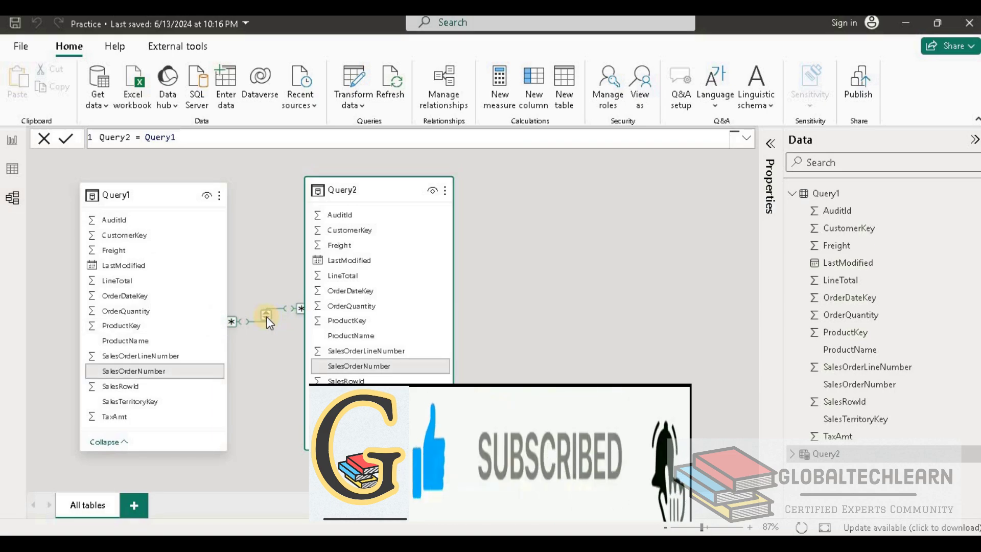
Step: Check the Build a visual pane in Report view, then return to Model view
click(9, 141)
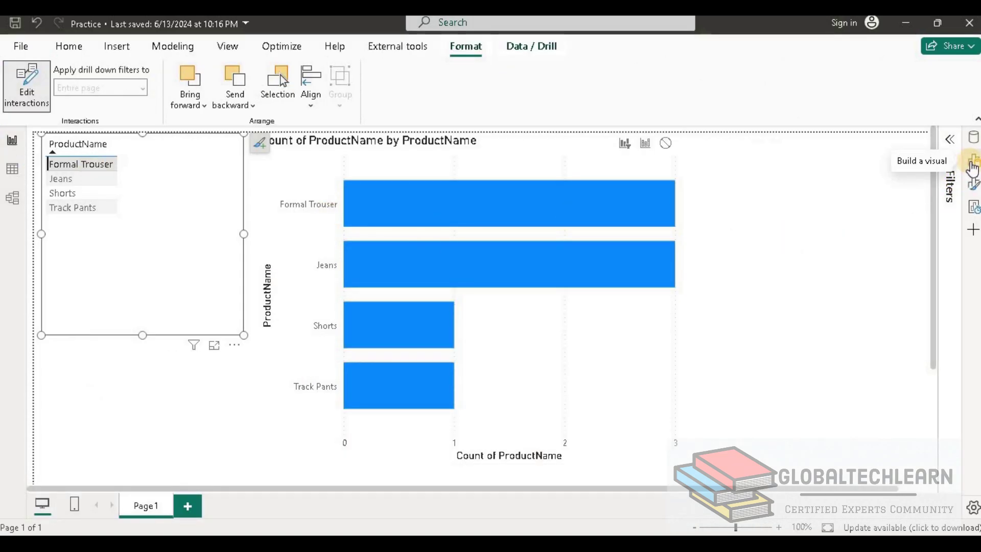
click(971, 161)
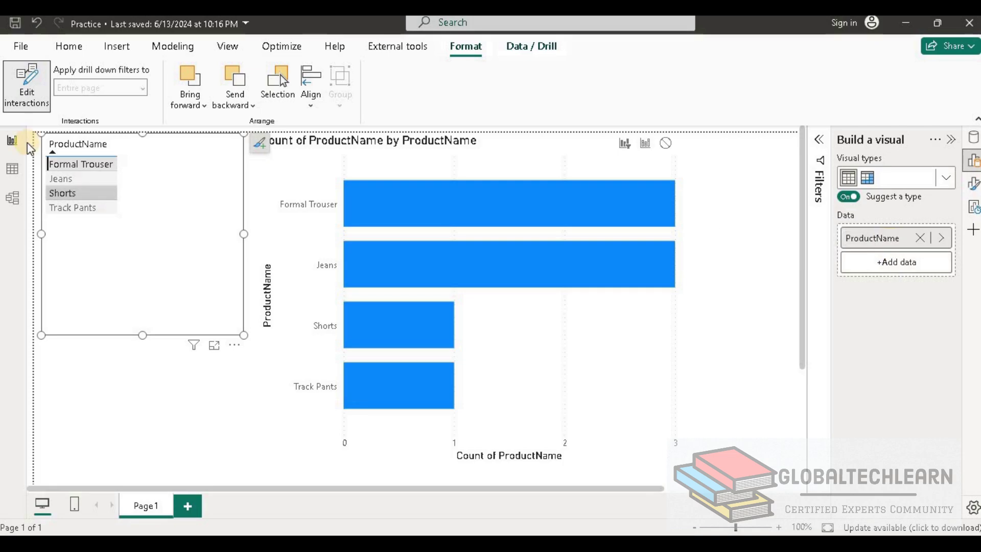
click(12, 198)
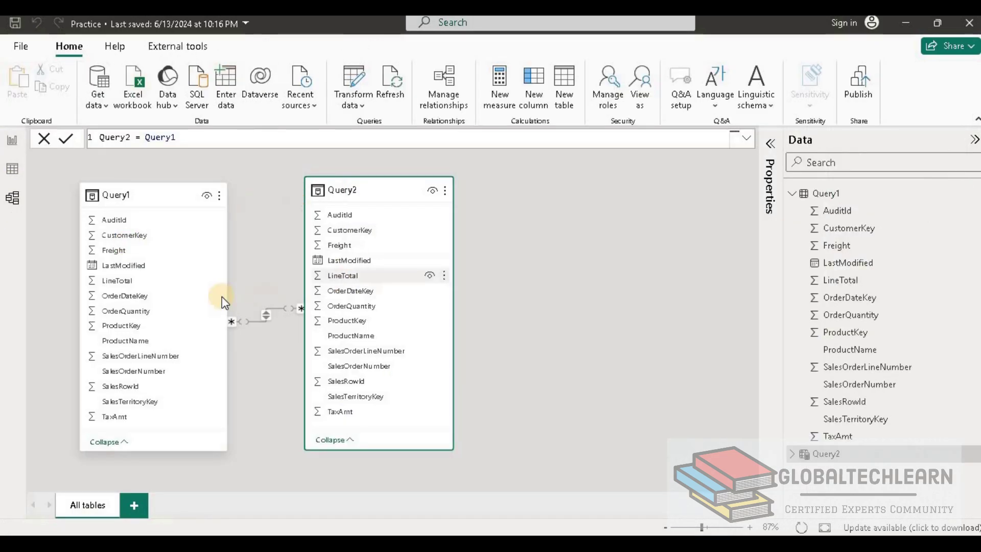
Step: Inspect Query2's CustomerKey, Freight, LineTotal, OrderQuantity and SalesRowId fields, then clear the selection
click(343, 215)
click(350, 230)
click(348, 245)
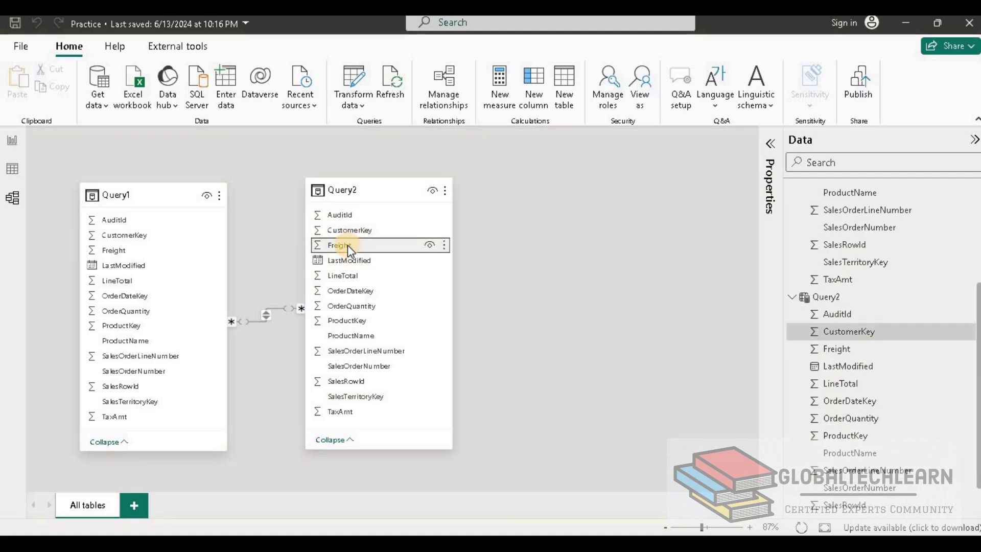
click(343, 276)
click(351, 305)
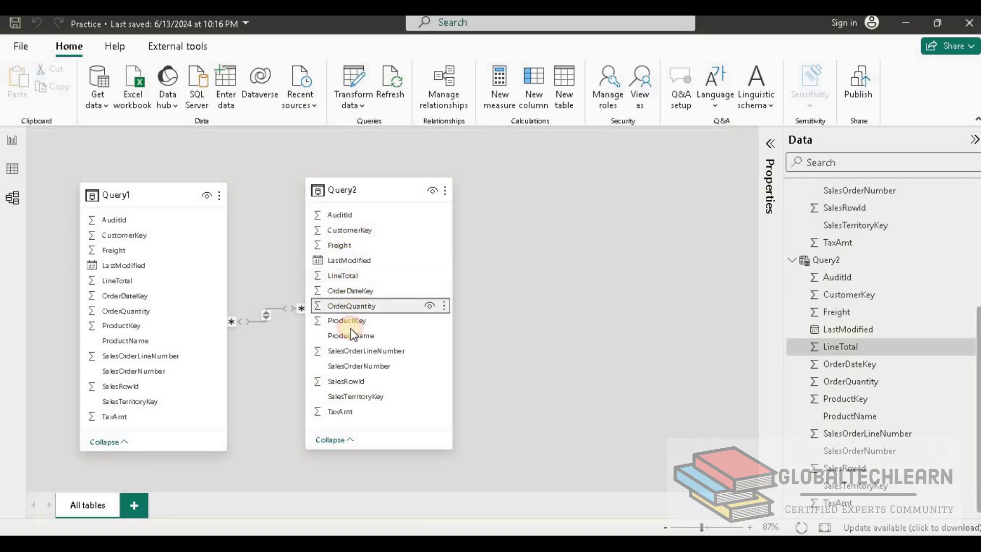
click(349, 388)
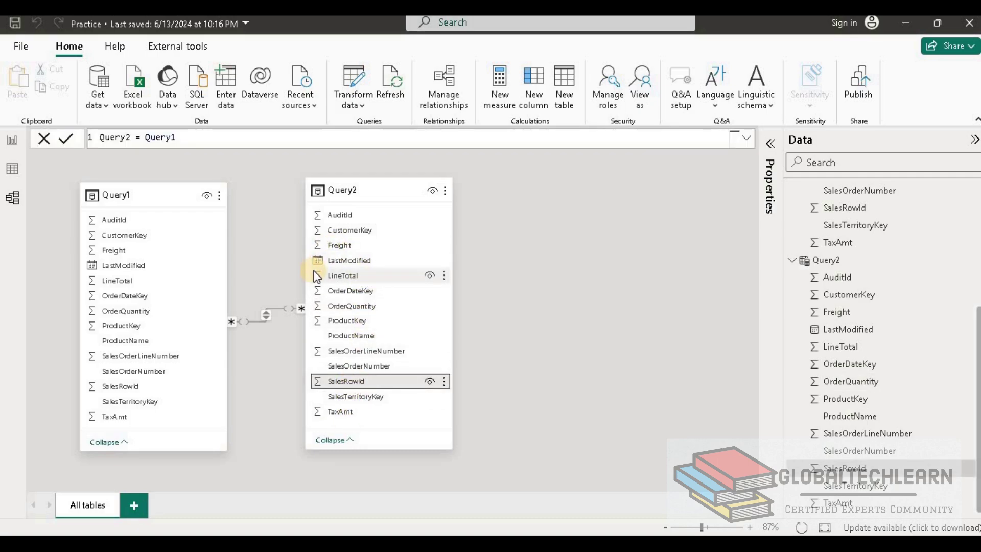
click(265, 245)
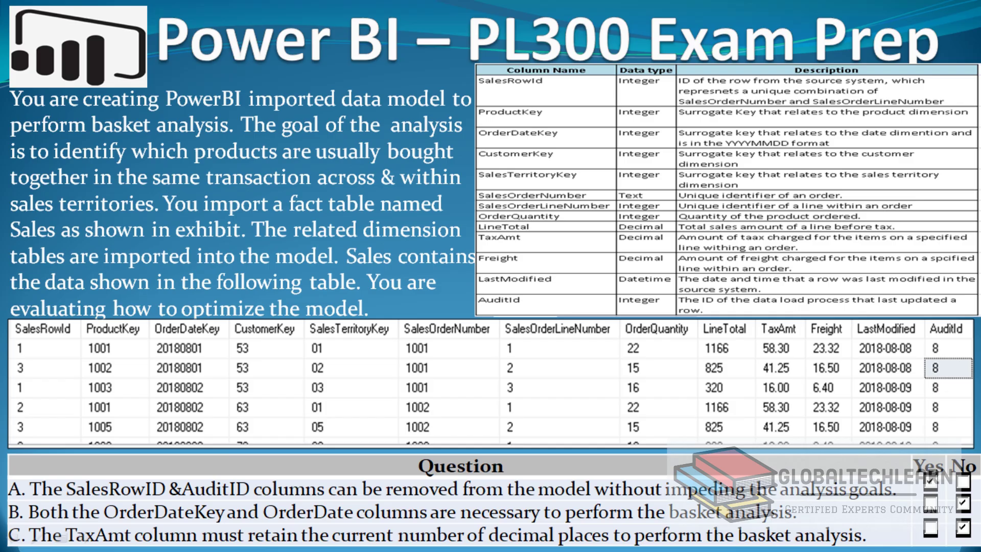